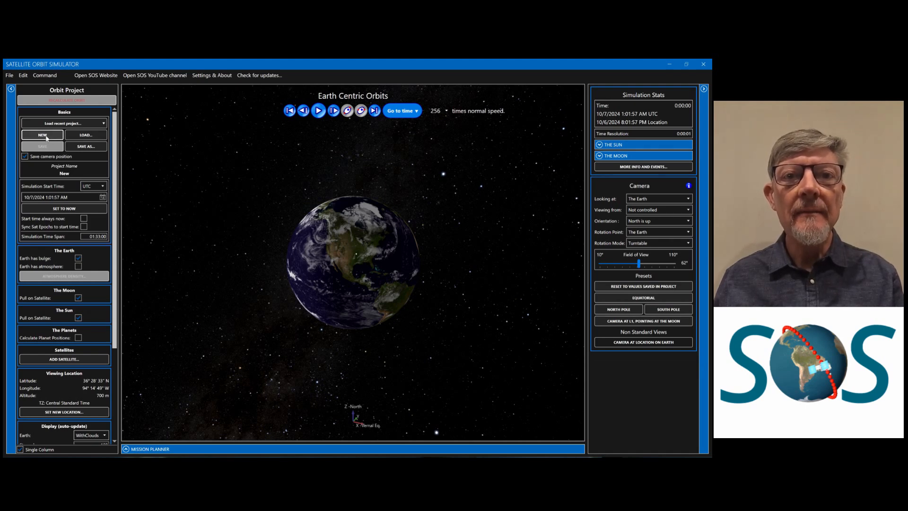
Step: Start a new orbit project and set its simulation start date to December 18, 2025
click(46, 138)
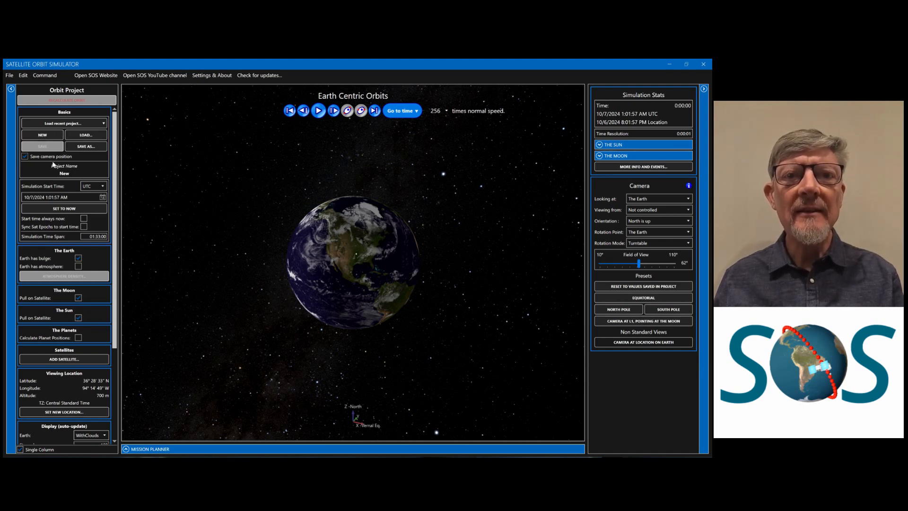
click(100, 198)
click(81, 208)
click(81, 209)
click(81, 209)
click(81, 209)
click(81, 208)
click(81, 208)
click(81, 208)
click(81, 208)
click(81, 209)
click(81, 208)
click(81, 209)
click(81, 209)
click(81, 209)
click(81, 209)
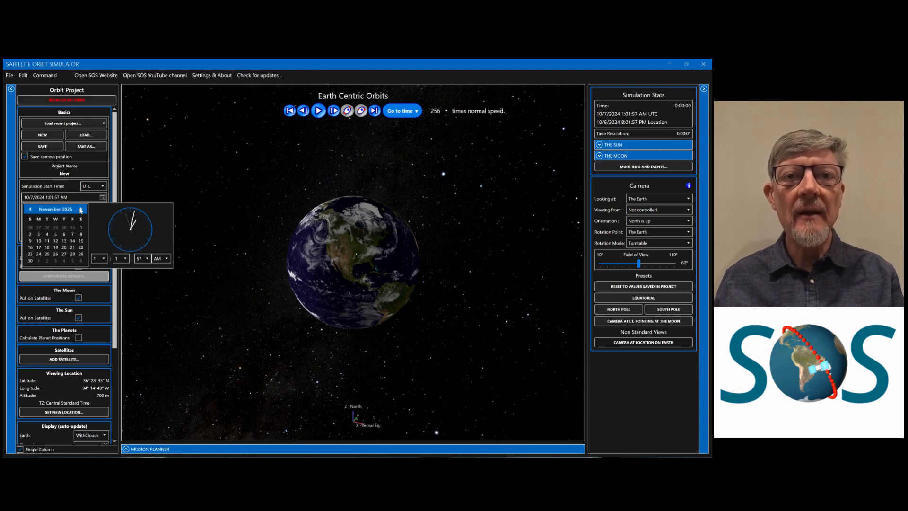
click(64, 241)
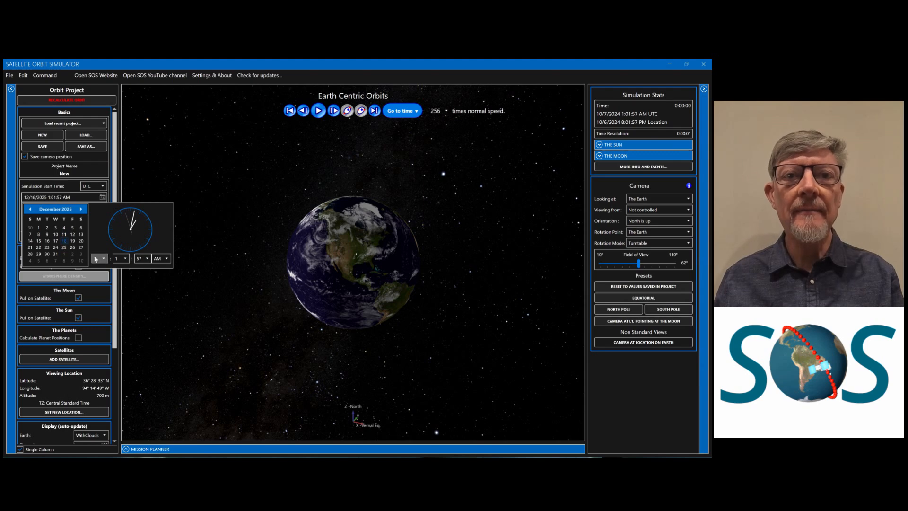
Step: Set the simulation start time of day to 9:00:00 AM
click(104, 259)
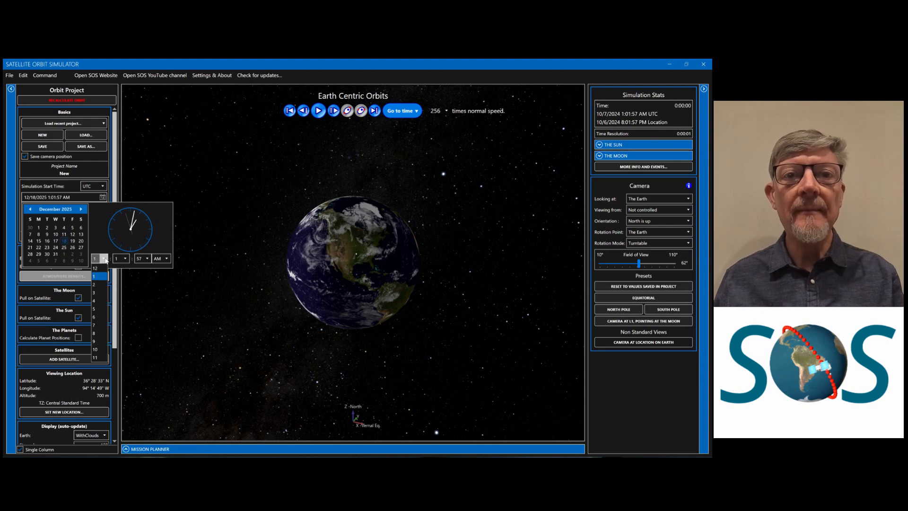
click(99, 341)
click(124, 259)
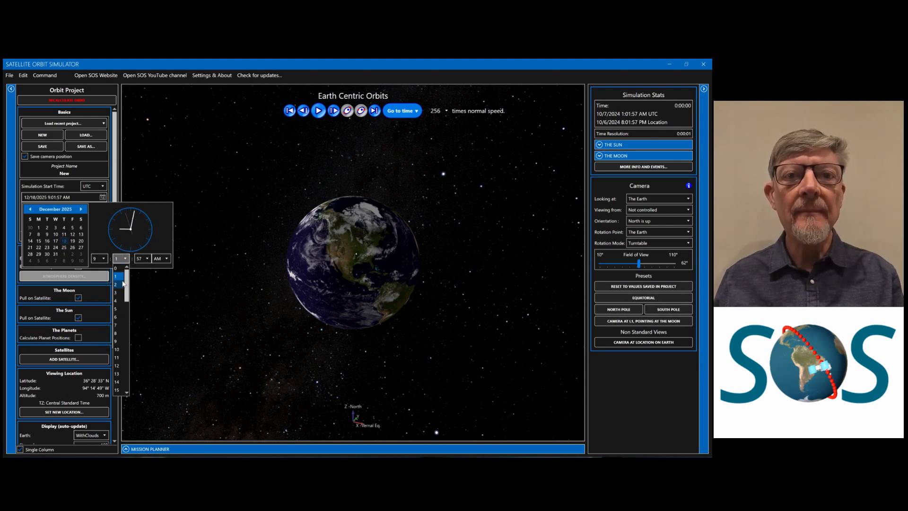
click(120, 267)
click(140, 259)
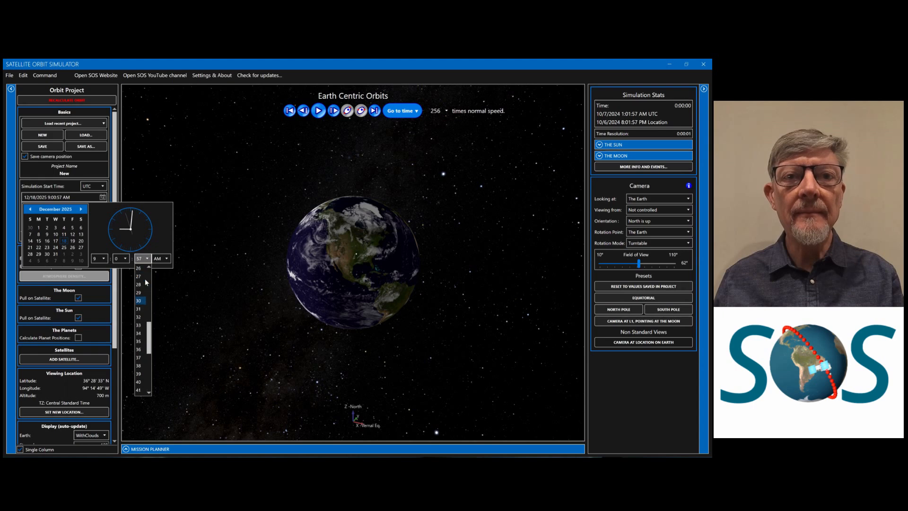
click(143, 268)
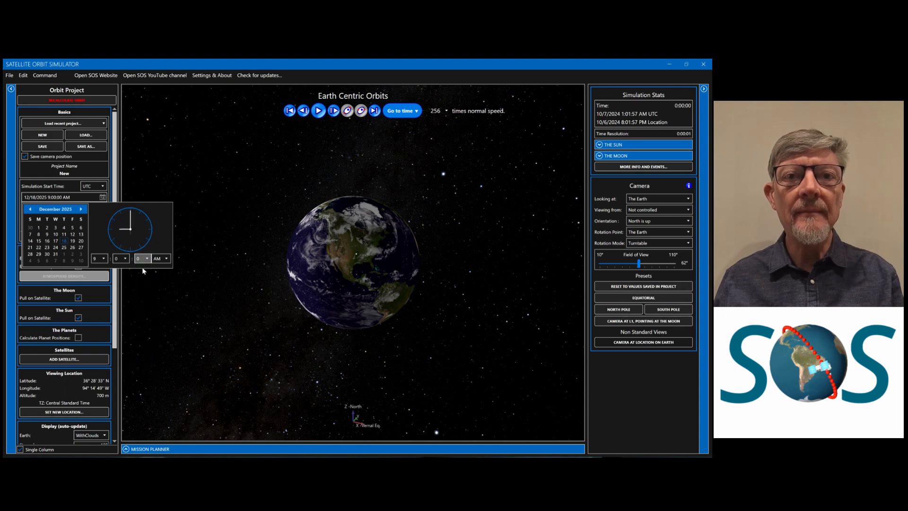
click(187, 251)
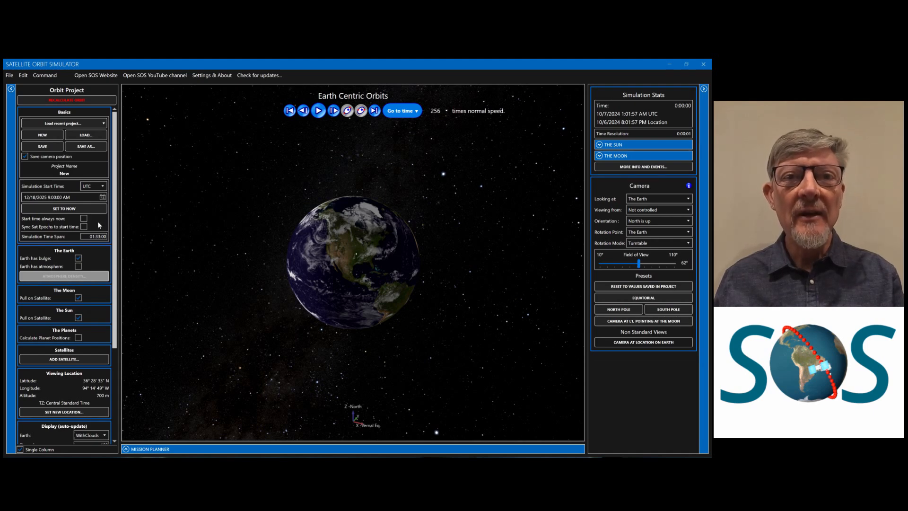
Step: Sync satellite epochs to the start time and recalculate the project with a simulation time span of 4.12:00:00
click(84, 226)
click(85, 237)
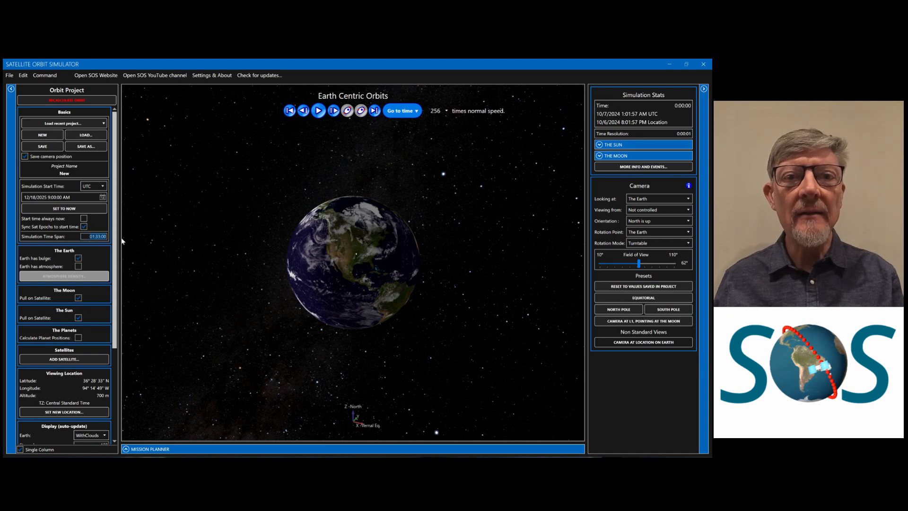
text(4.12:00)
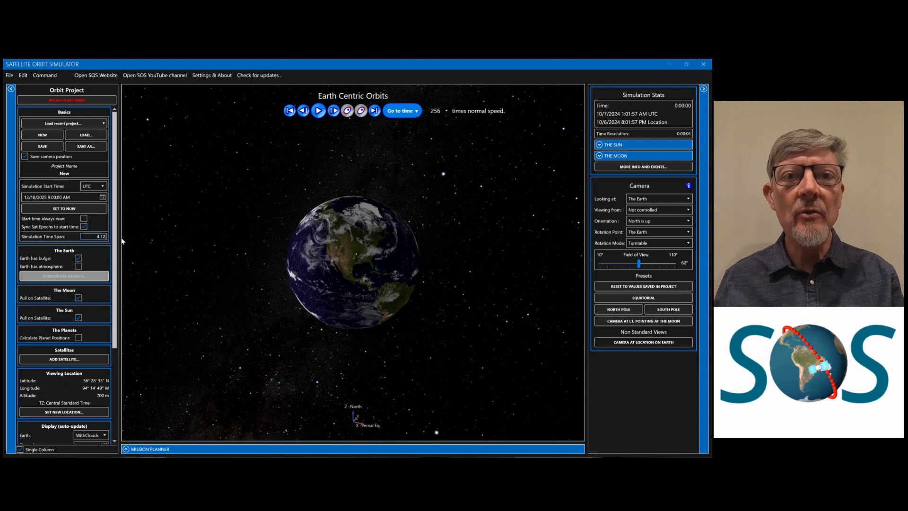
text(:00)
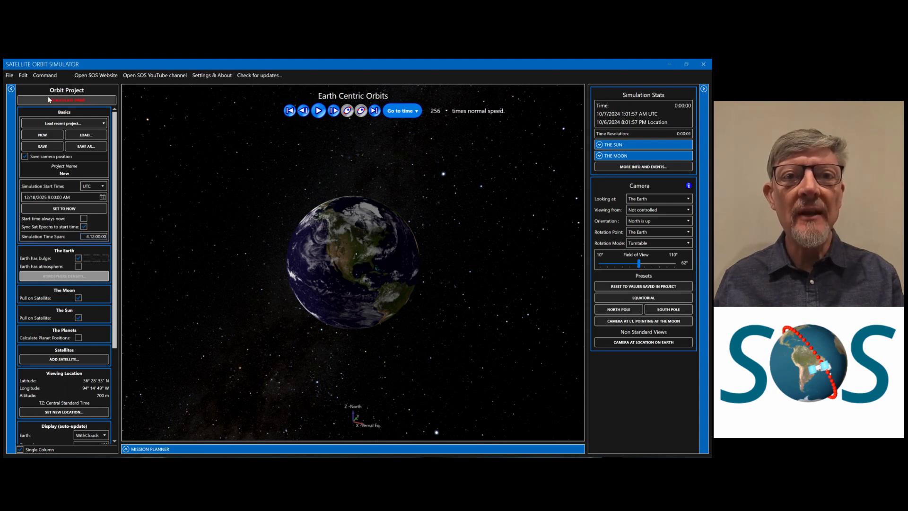
click(47, 97)
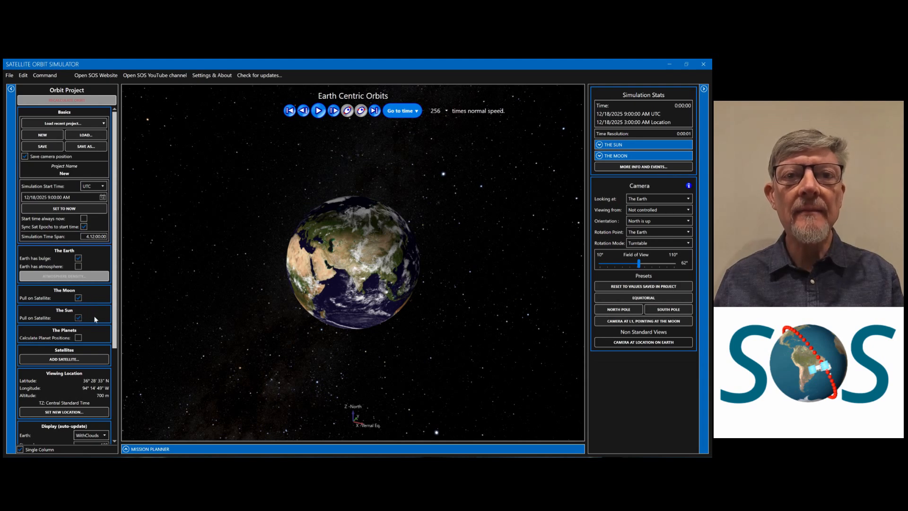
Step: Begin adding a satellite, defining its initial parameters by Parking Orbit Insertion
drag(114, 303, 121, 418)
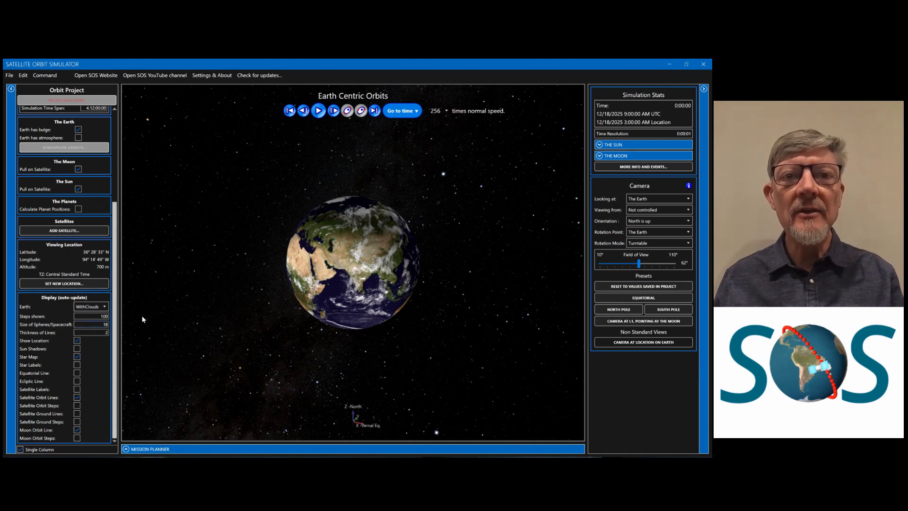
key(Tab)
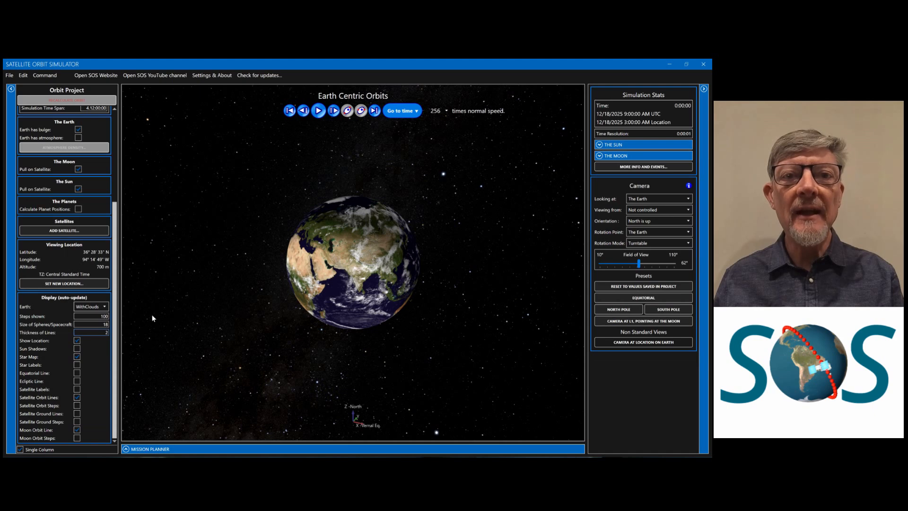
click(66, 231)
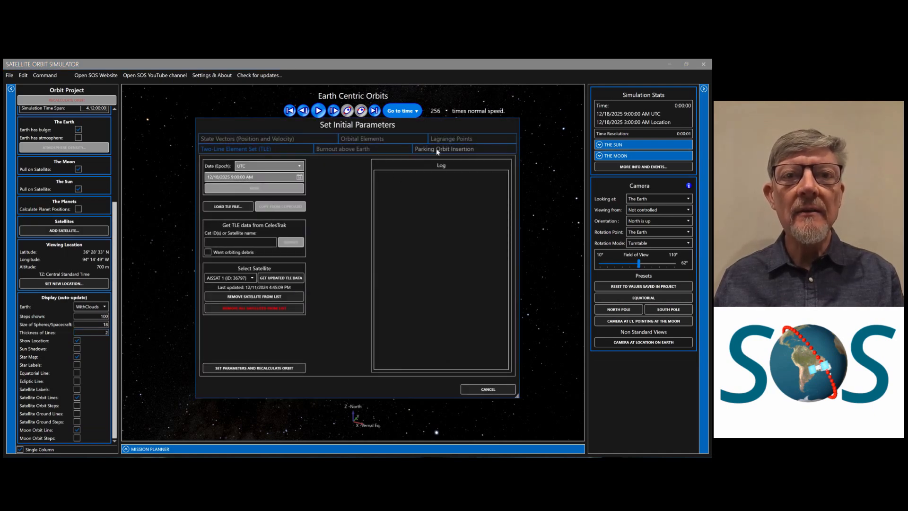
click(469, 149)
Step: Look up Brownsville, tx and use Brownsville, TX US as the position for the parking orbit insertion
click(262, 242)
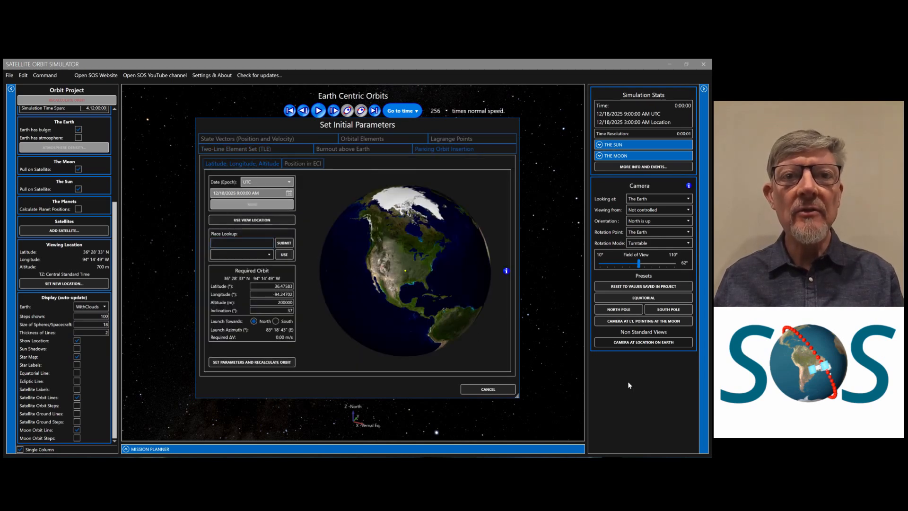
text(Brown)
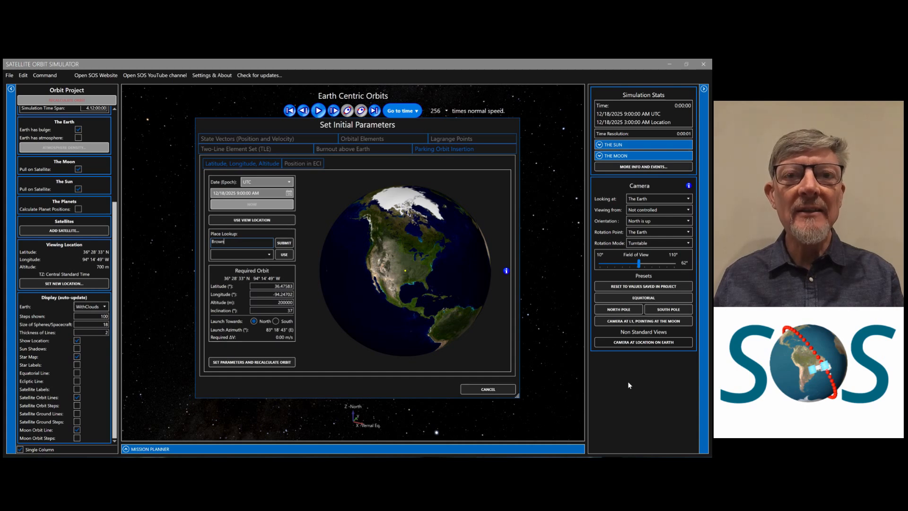
text(sville, tx)
key(Tab)
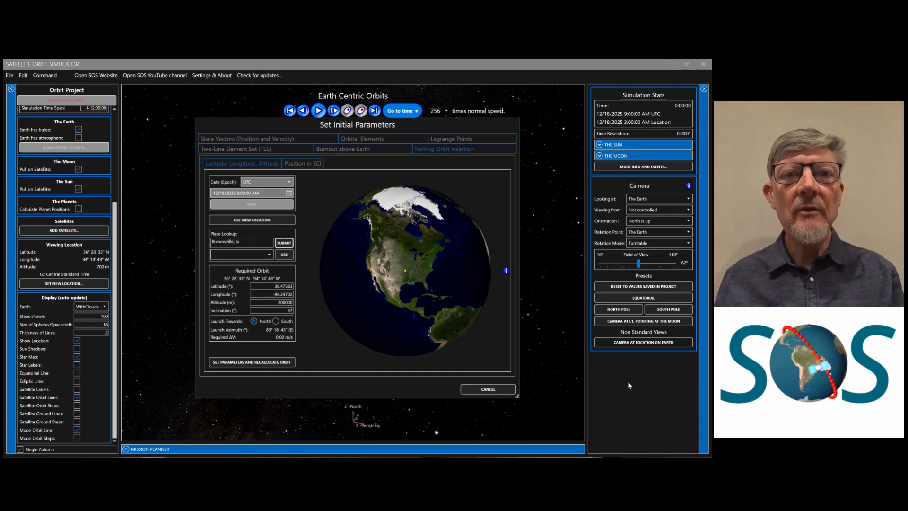
click(286, 243)
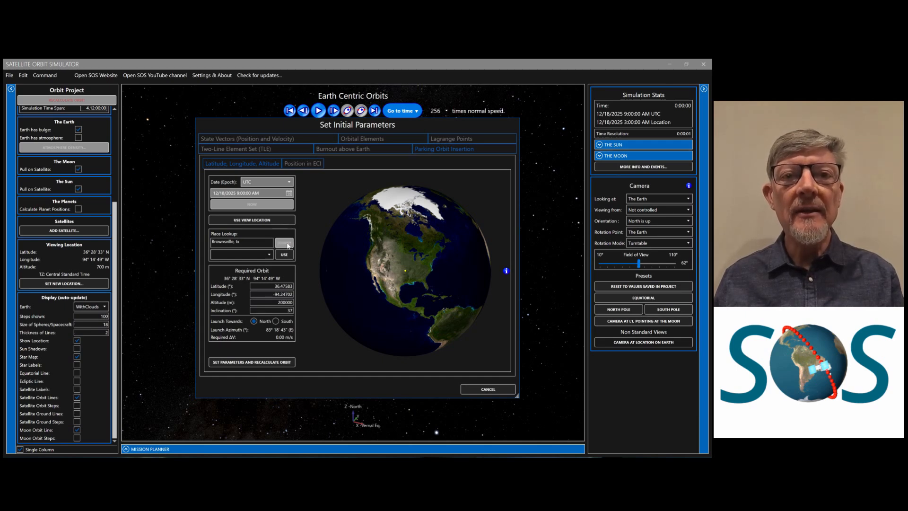
click(264, 255)
click(264, 264)
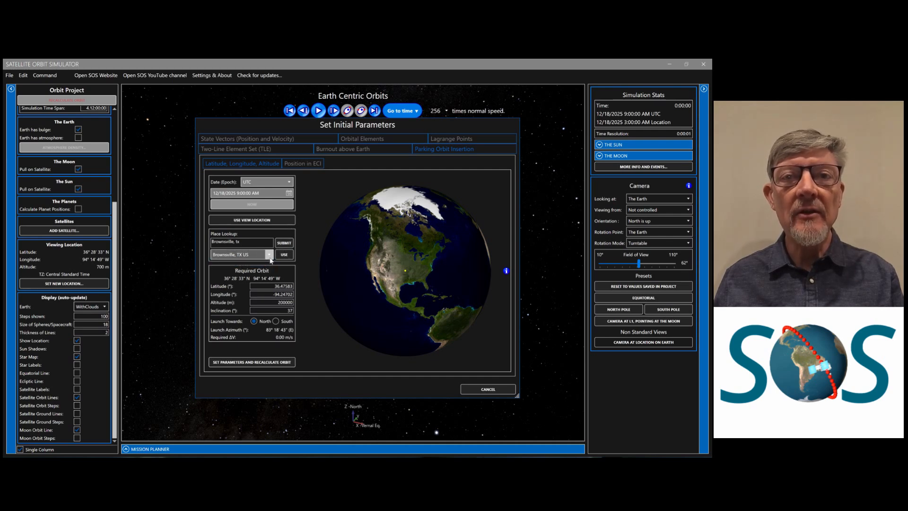
click(284, 255)
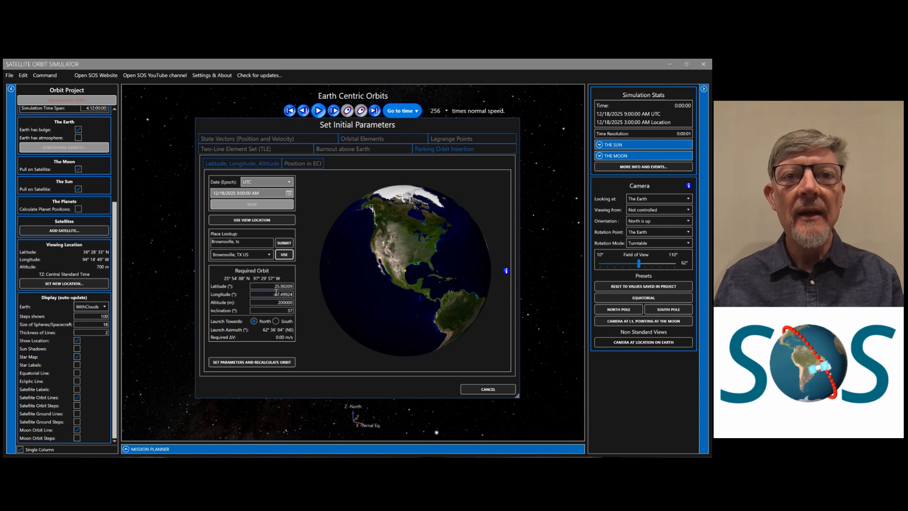
Step: Set the parking orbit's altitude to 400000 m and inclination to 26°, and recalculate the orbit with these parameters
click(281, 303)
key(BackSpace)
text(4)
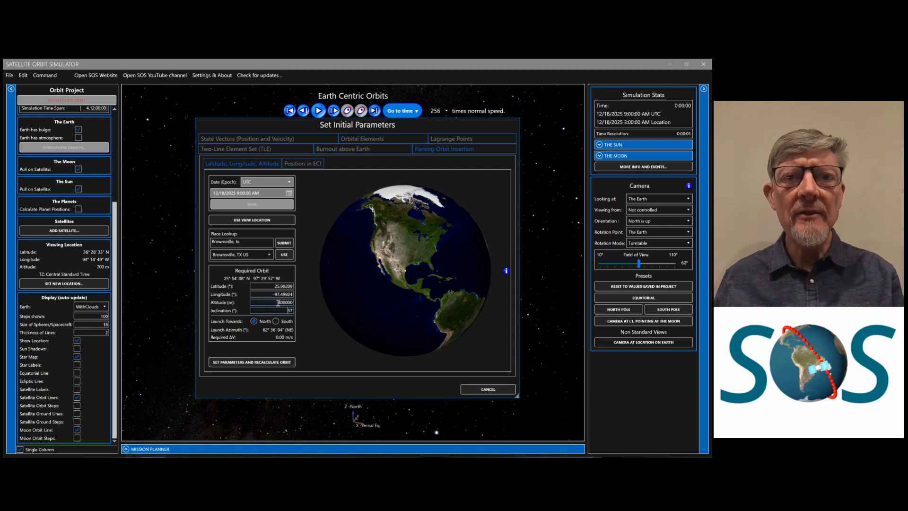
text(26)
key(Tab)
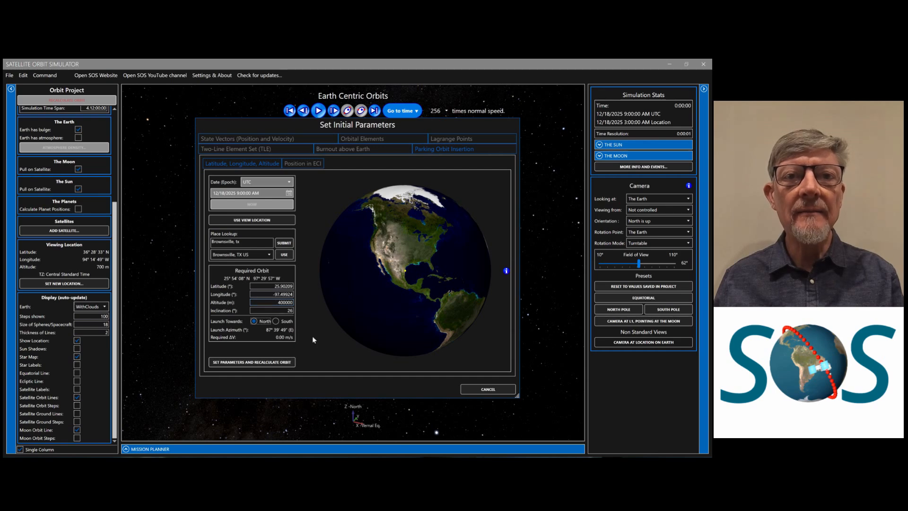
click(279, 363)
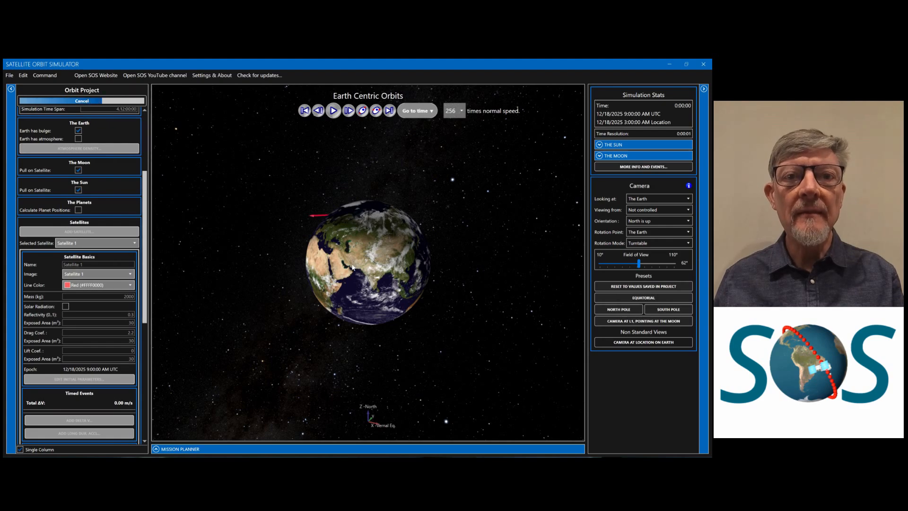
Step: Turn off the DeltaV display for Satellite 1 and change its image to Red Ball
drag(354, 261, 471, 256)
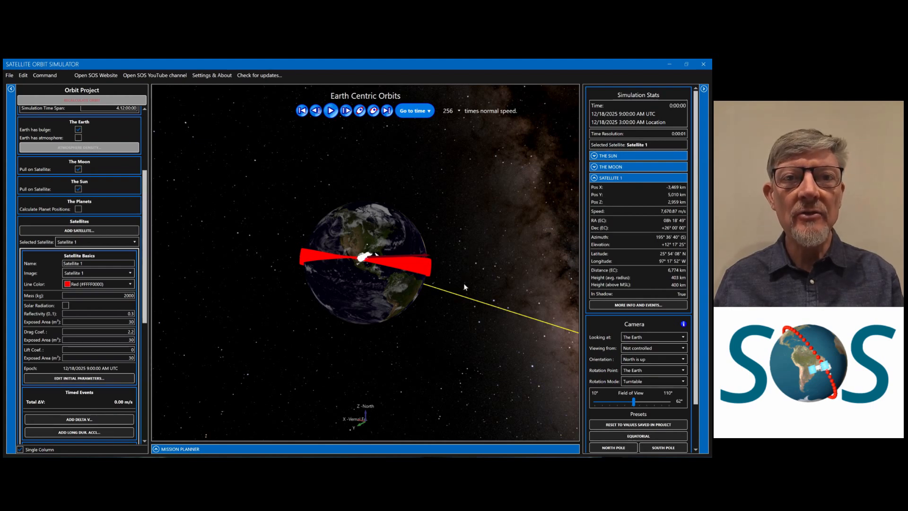
drag(361, 284, 360, 283)
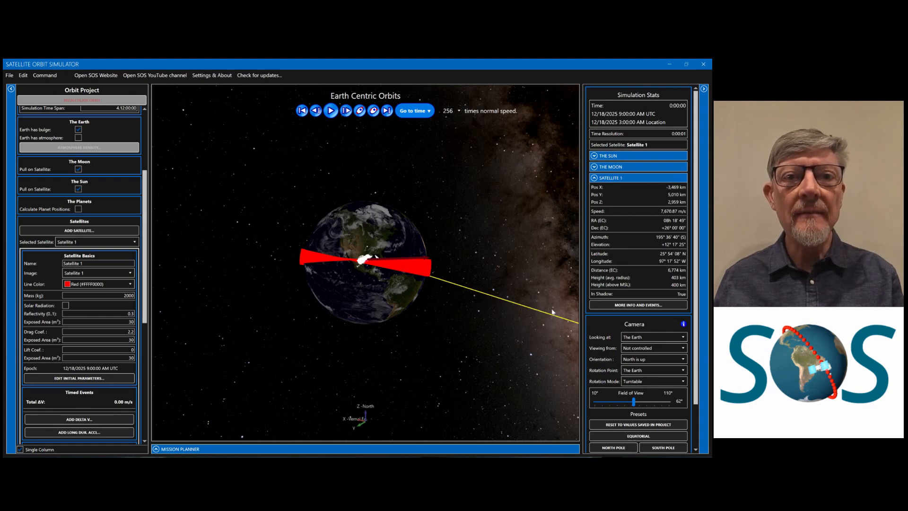
drag(146, 260, 135, 313)
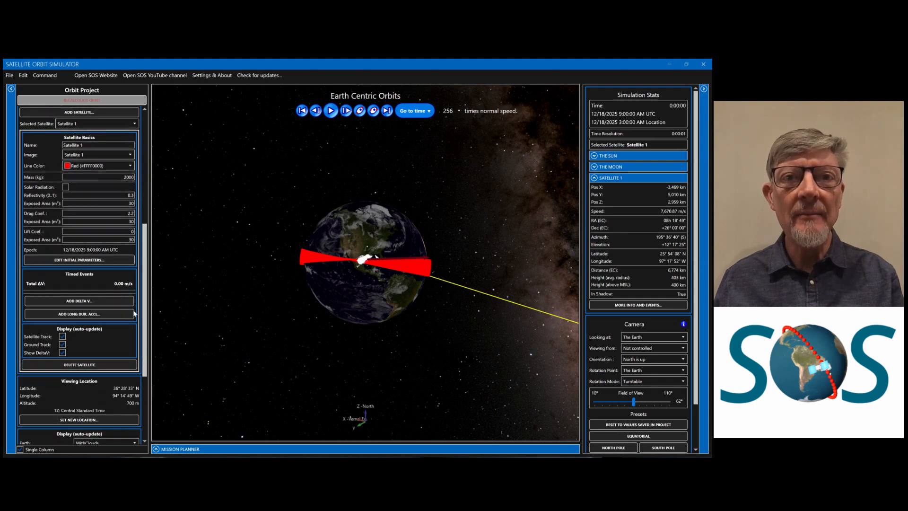
click(65, 352)
click(116, 154)
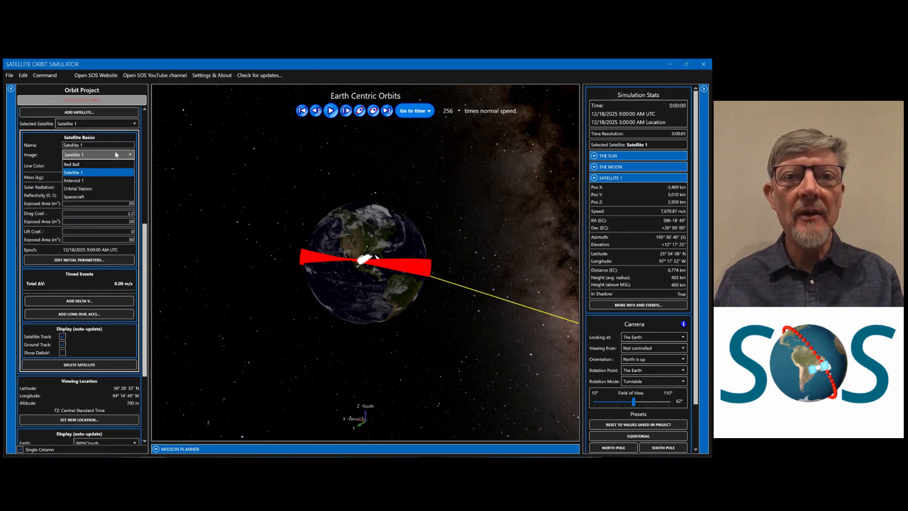
click(81, 164)
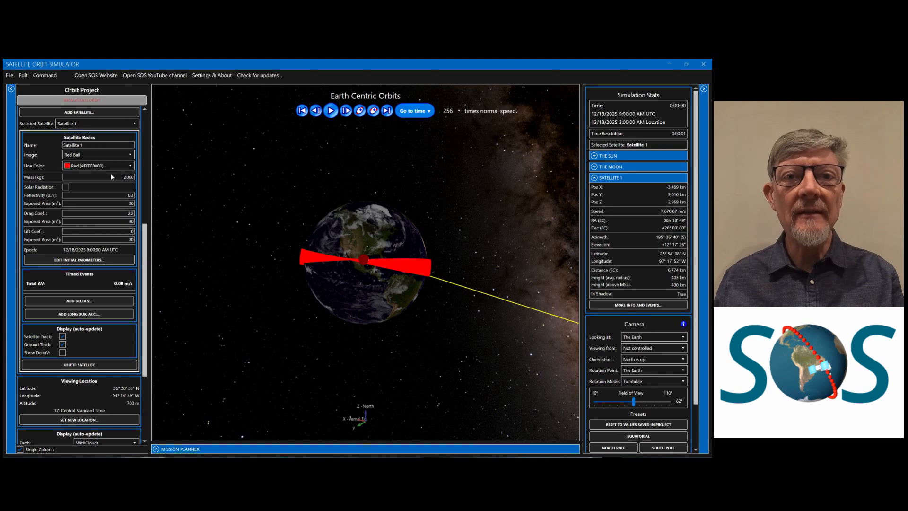
Step: Jump to the end of the simulation and examine the parking orbit's alignment with the Moon's orbit line
click(387, 111)
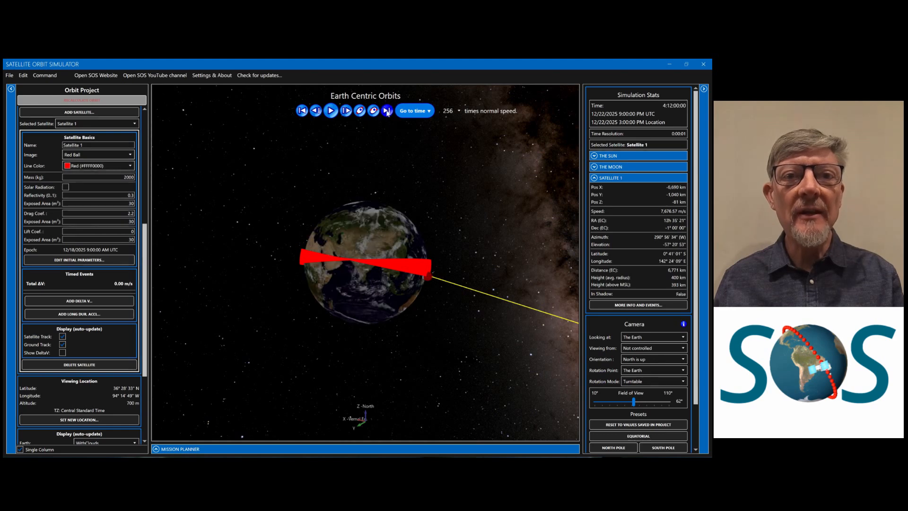
scroll(389, 216, down, 5)
scroll(389, 216, down, 4)
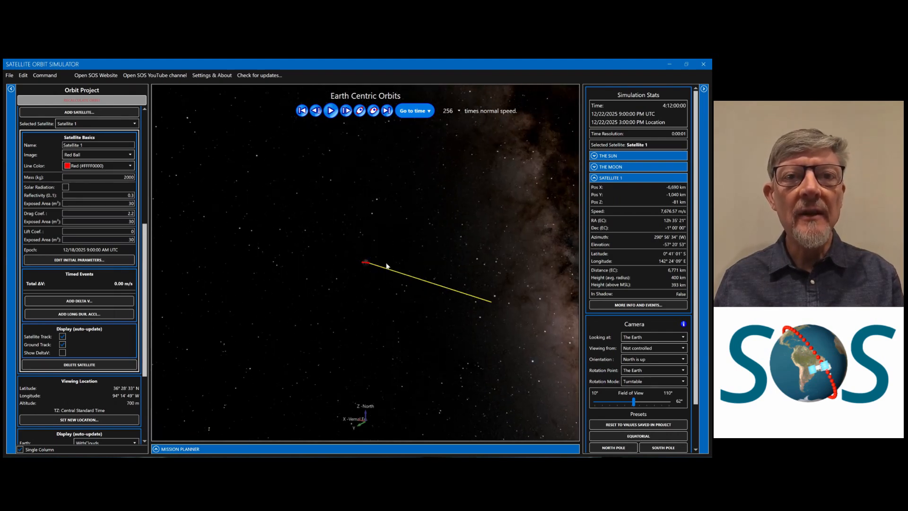
scroll(386, 266, up, 5)
scroll(387, 266, up, 5)
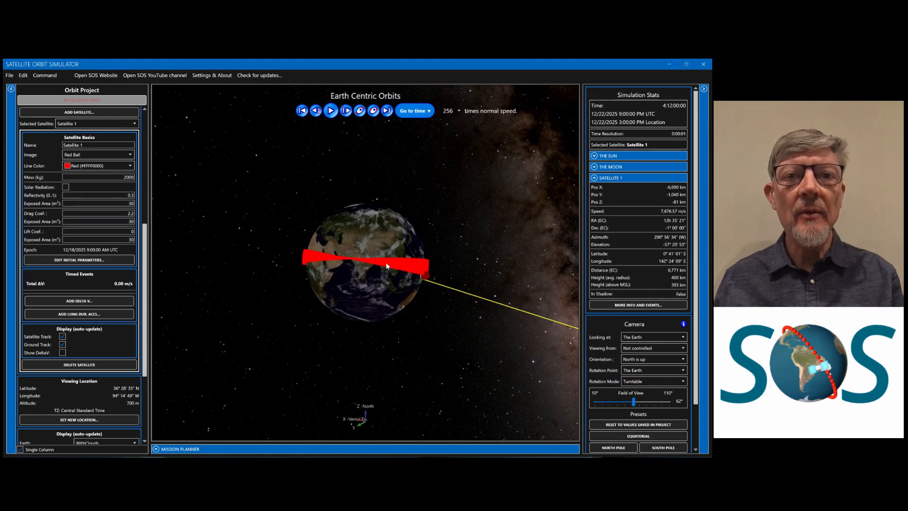
scroll(387, 266, up, 2)
scroll(386, 266, up, 2)
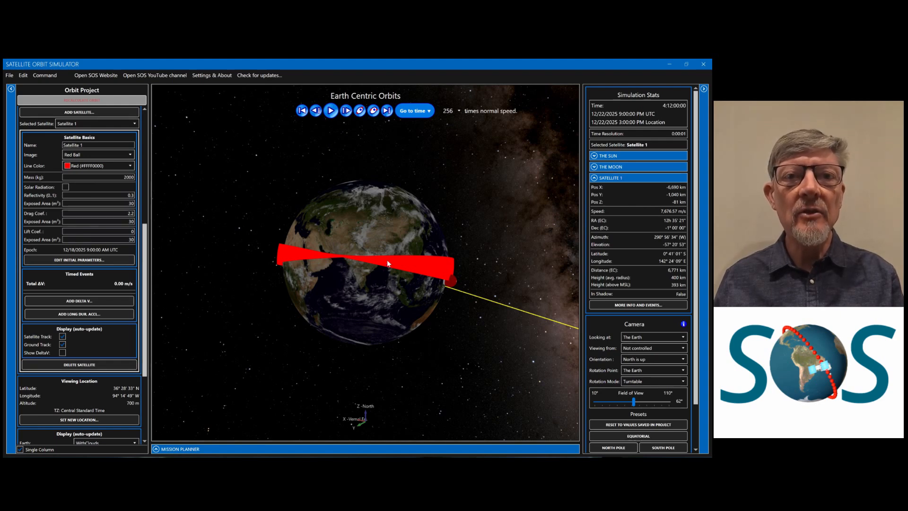
Step: Move the simulation time to day 0, 01:32:00
click(425, 114)
click(433, 150)
click(428, 162)
click(459, 149)
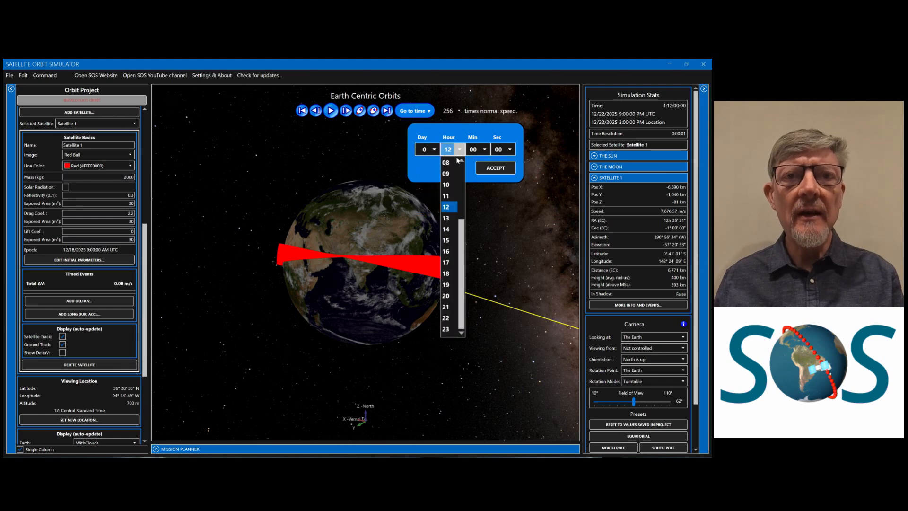
scroll(448, 191, up, 3)
click(446, 173)
click(485, 150)
scroll(472, 218, down, 5)
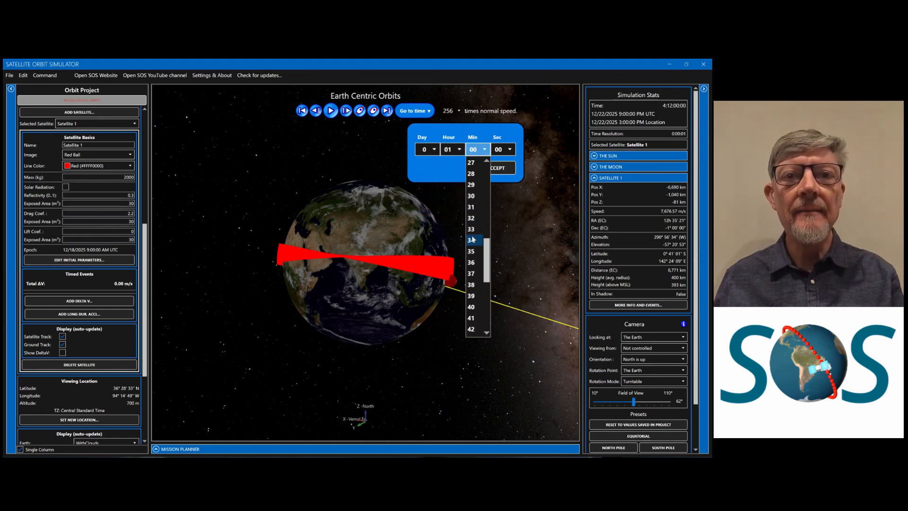
click(472, 218)
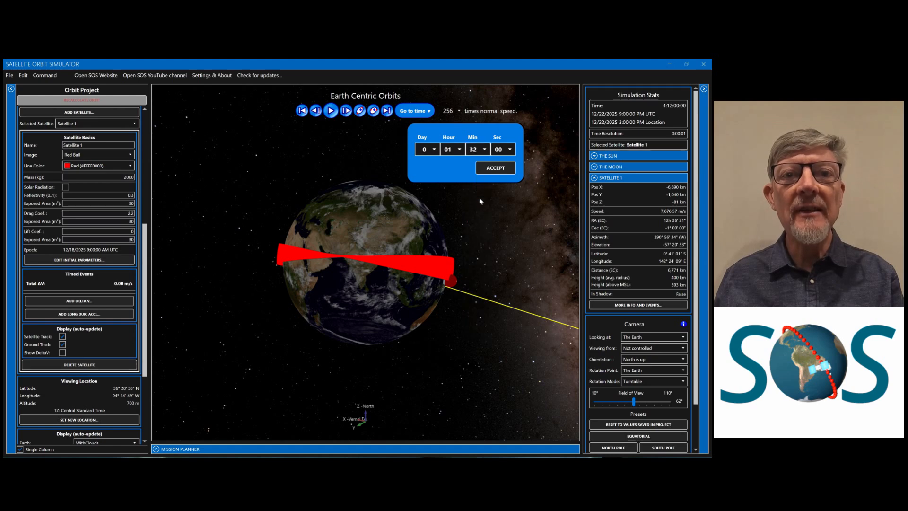
click(495, 169)
right_drag(435, 225, 437, 226)
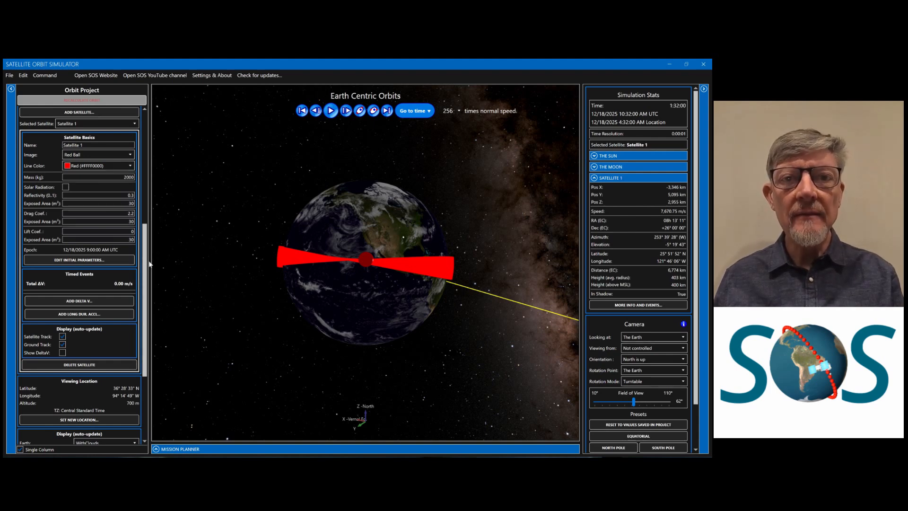
Step: Add a Delta V for an elliptical orbit with a required Earth-centred apogee of 410e6 m, and recalculate the orbit
click(77, 305)
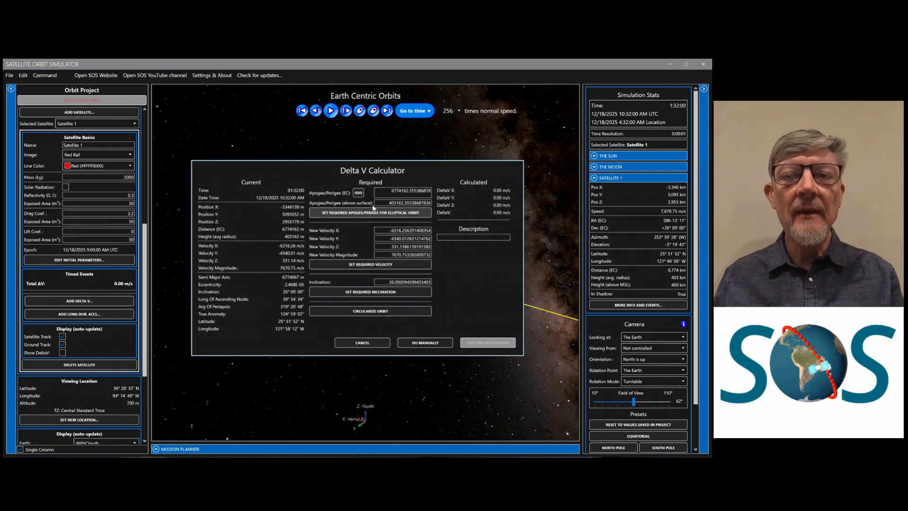
drag(379, 191, 434, 198)
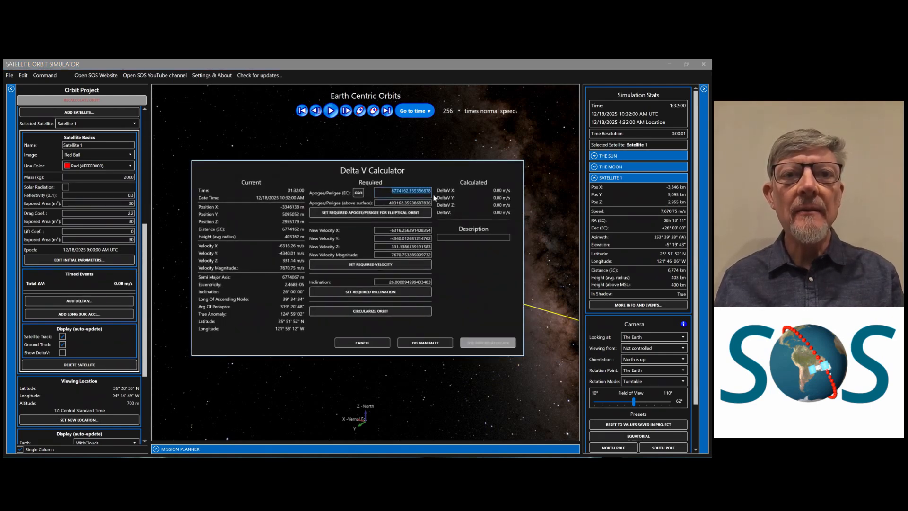
text(44)
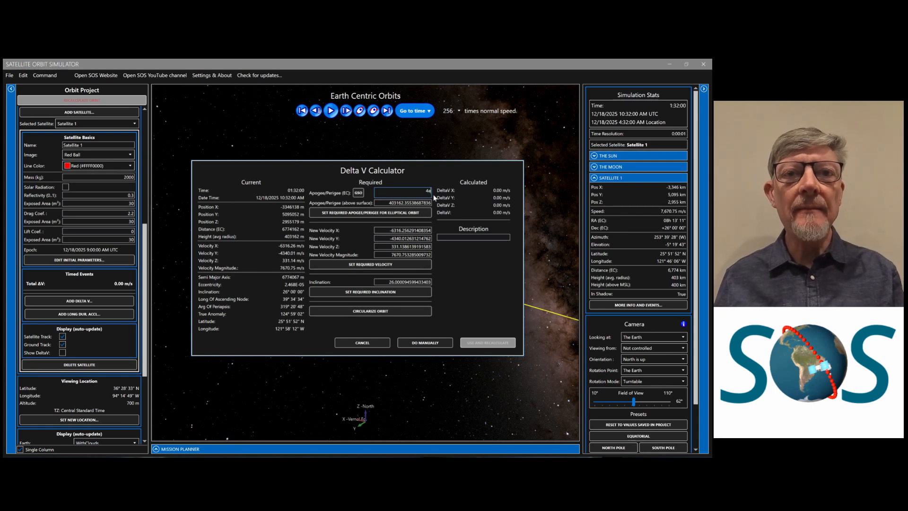
key(BackSpace)
text(e)
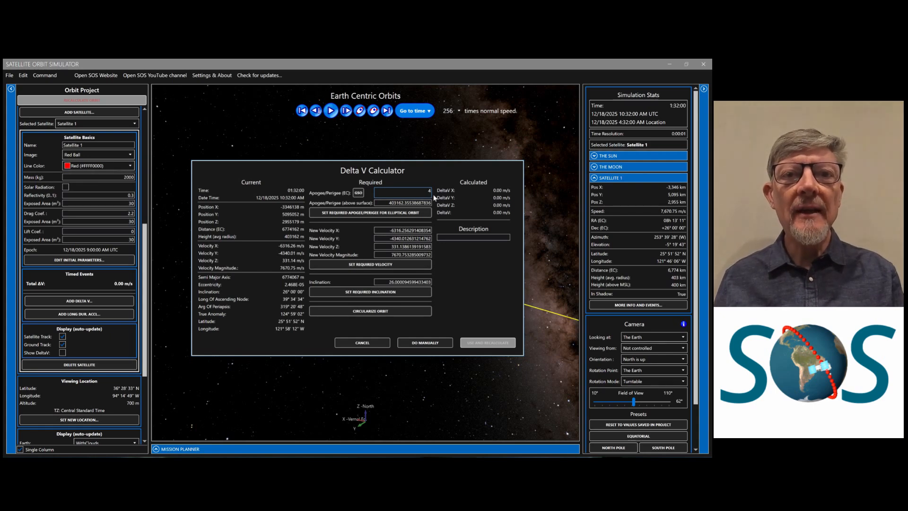
text(10e)
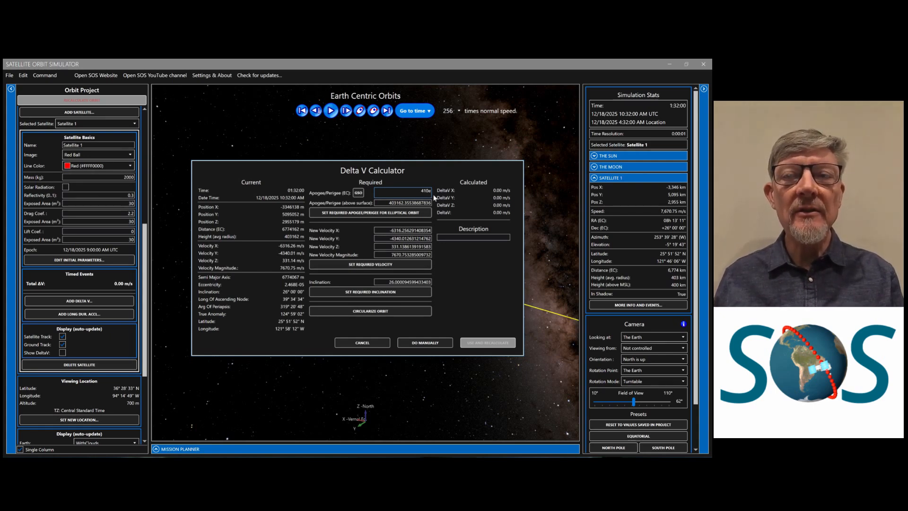
text(6)
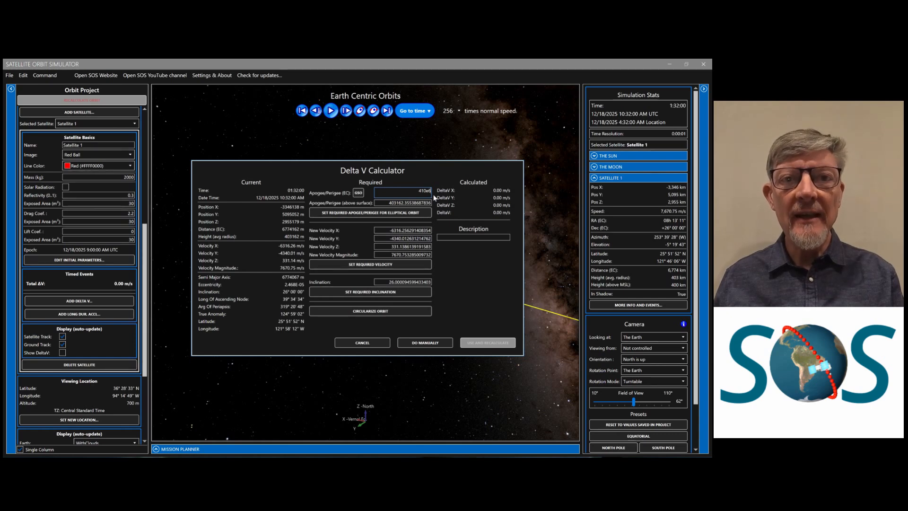
key(Tab)
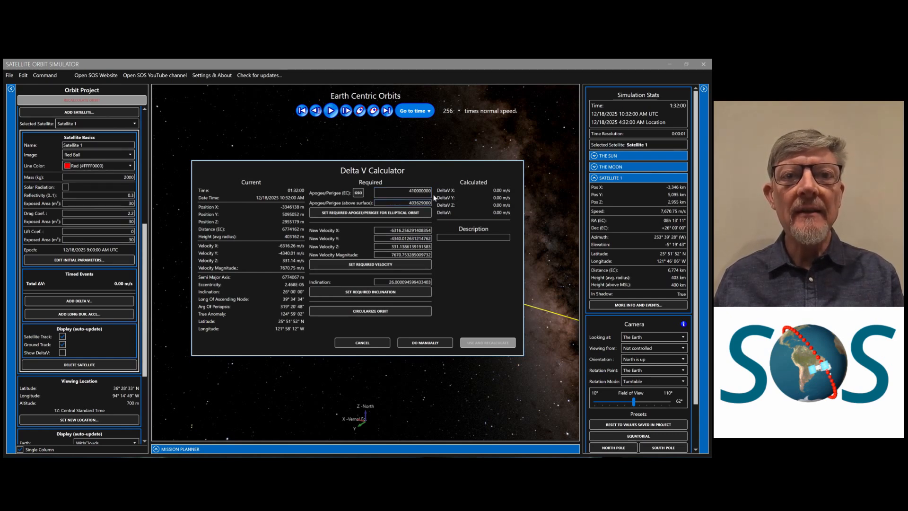
click(374, 214)
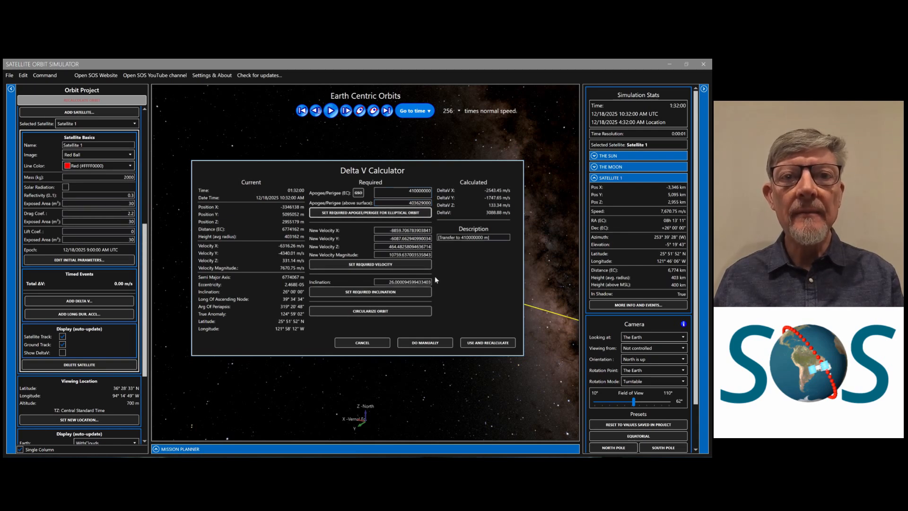
click(470, 343)
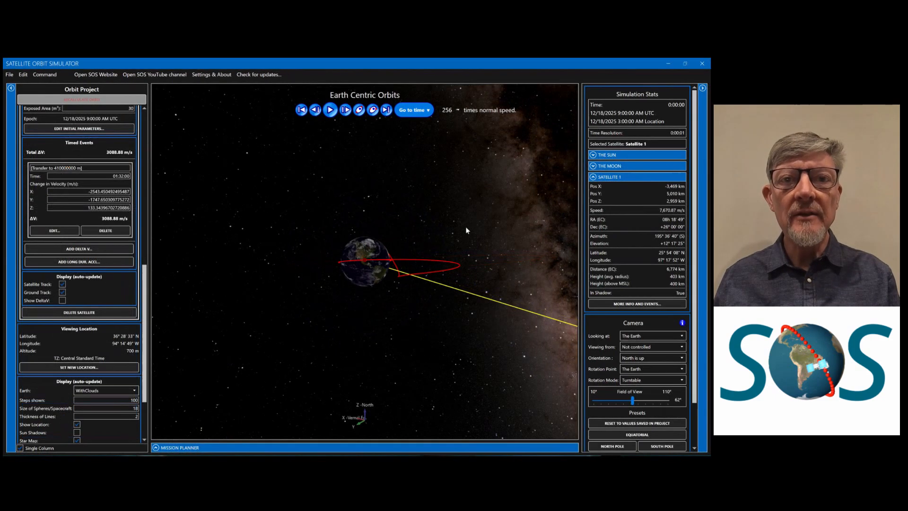
Step: View the transfer path where it meets the Moon's orbit line and move the simulation time to day 3, 20:40:20
mouse_move(466, 231)
mouse_down()
mouse_move(469, 248)
mouse_move(405, 235)
mouse_move(382, 215)
mouse_up()
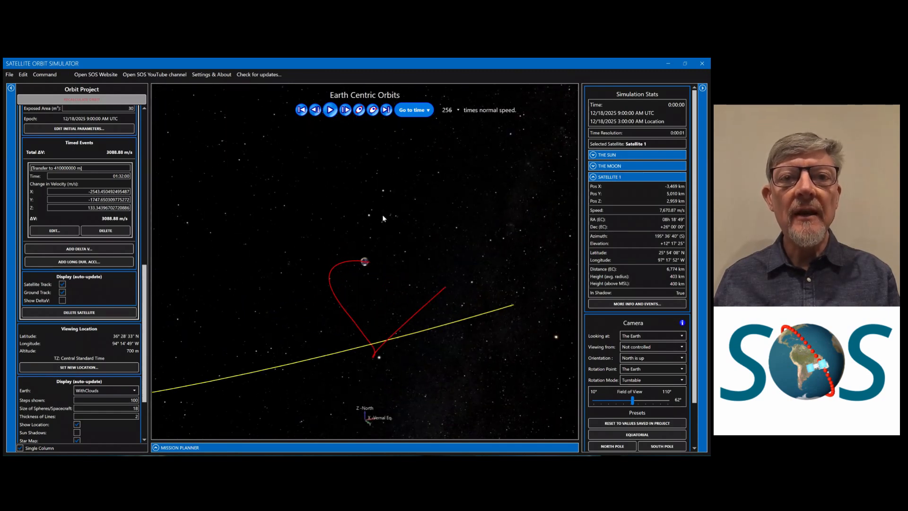
drag(431, 260, 428, 258)
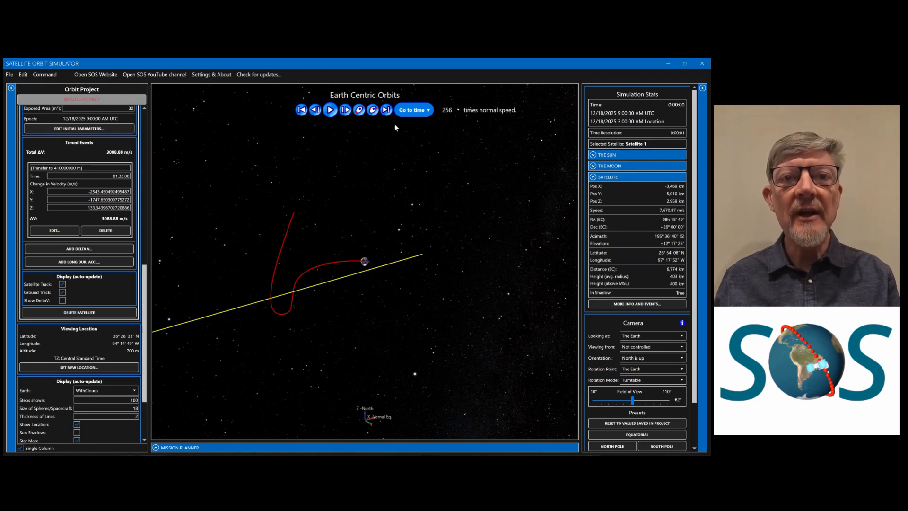
click(419, 115)
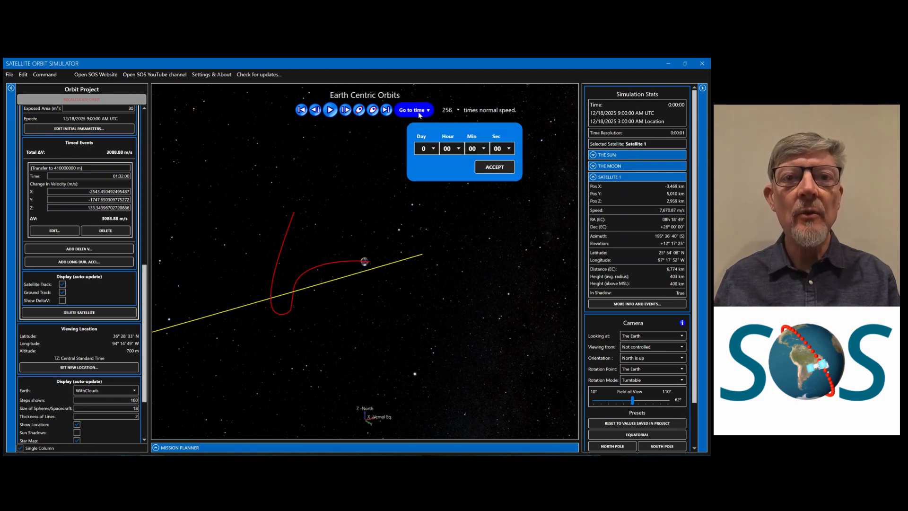
click(433, 148)
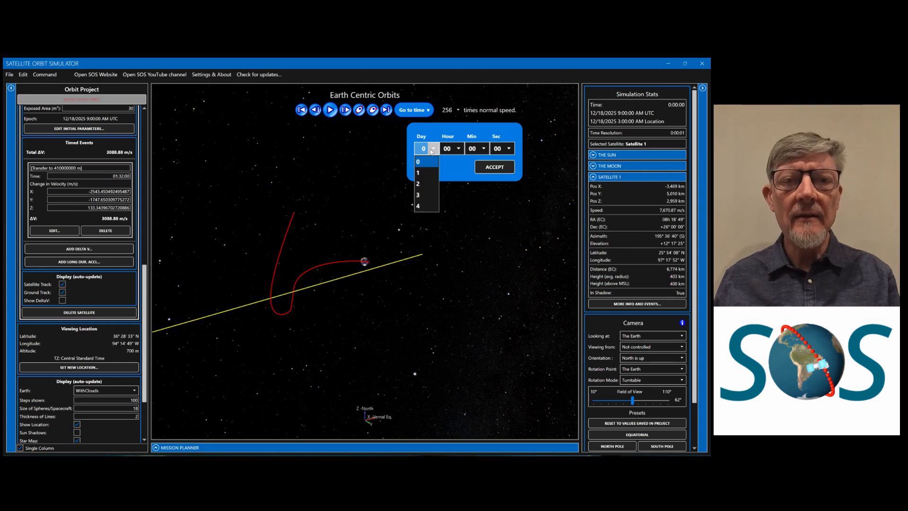
click(426, 195)
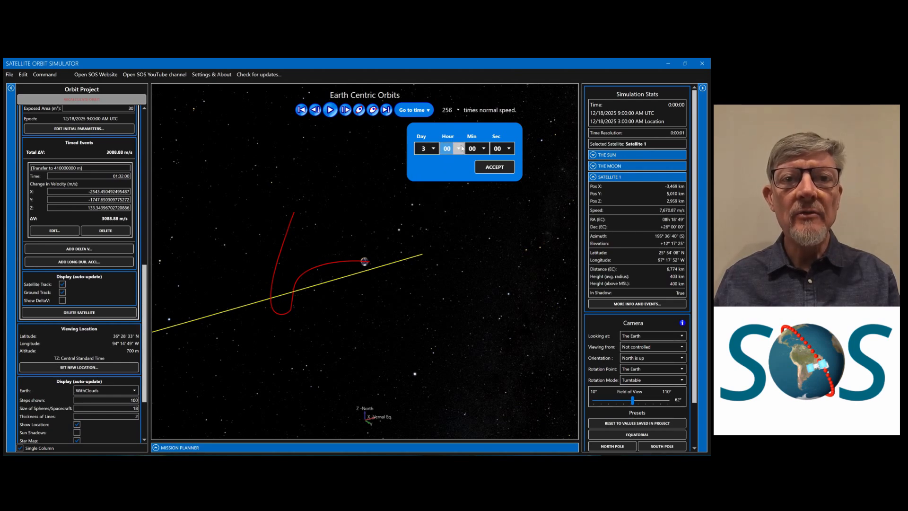
click(462, 148)
scroll(447, 293, down, 3)
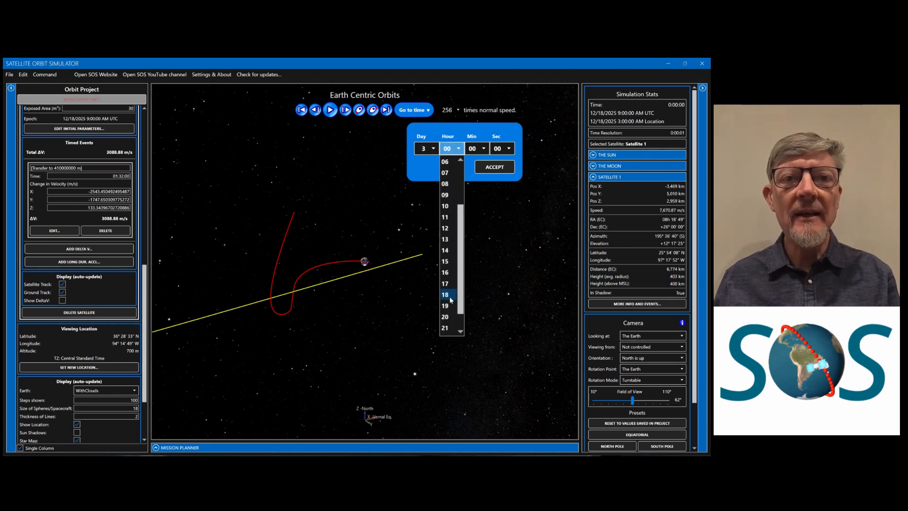
click(446, 295)
click(480, 148)
scroll(477, 263, down, 4)
scroll(475, 263, down, 5)
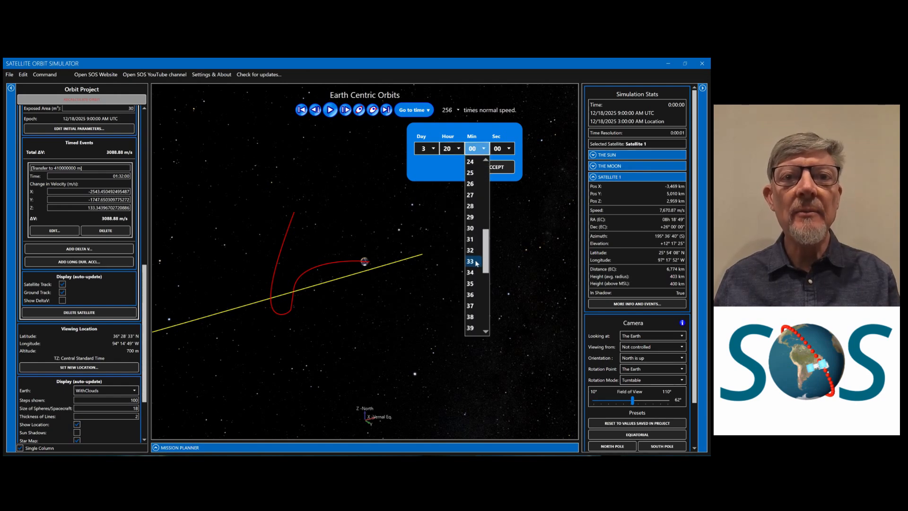
click(471, 306)
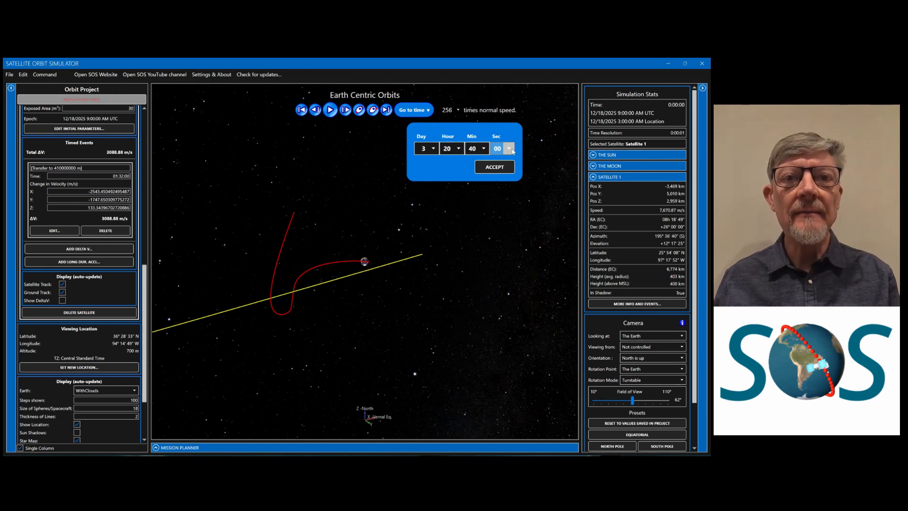
click(503, 148)
scroll(503, 214, down, 4)
scroll(501, 213, down, 3)
scroll(500, 211, up, 1)
click(495, 183)
click(491, 168)
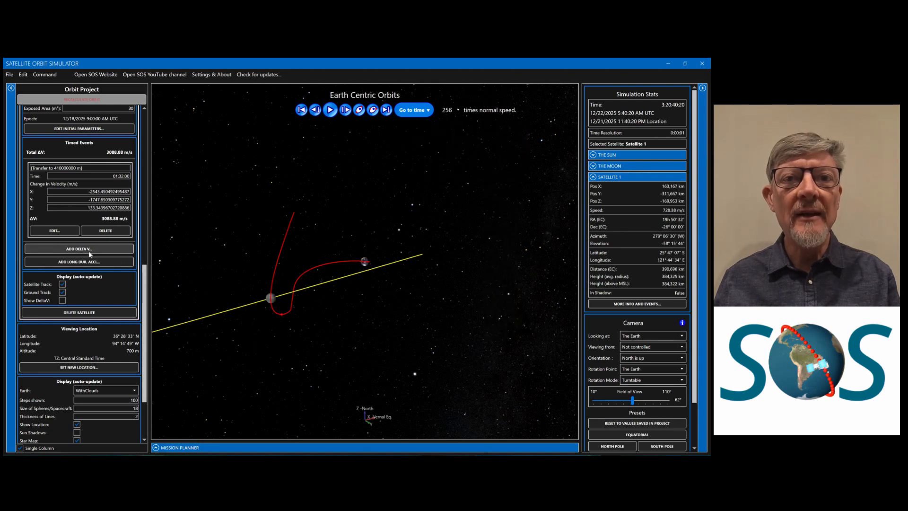
Step: Add a manual Delta V at the current time with velocity changes of X 400 m/s and Y 800 m/s, plus a Z component
click(89, 254)
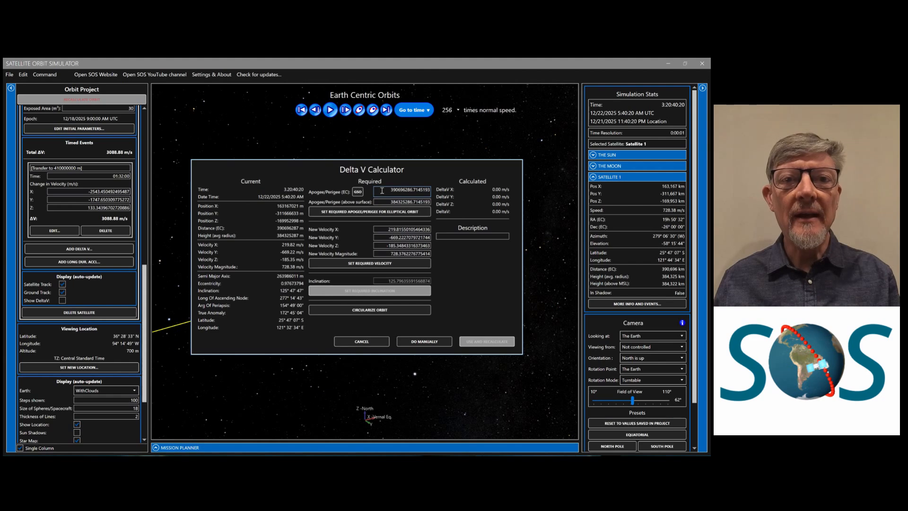
click(410, 340)
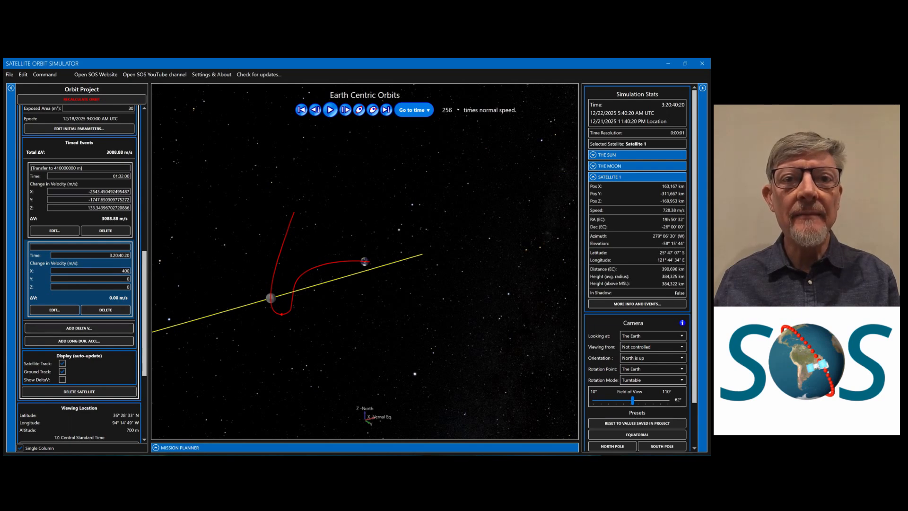
key(Tab)
text(800)
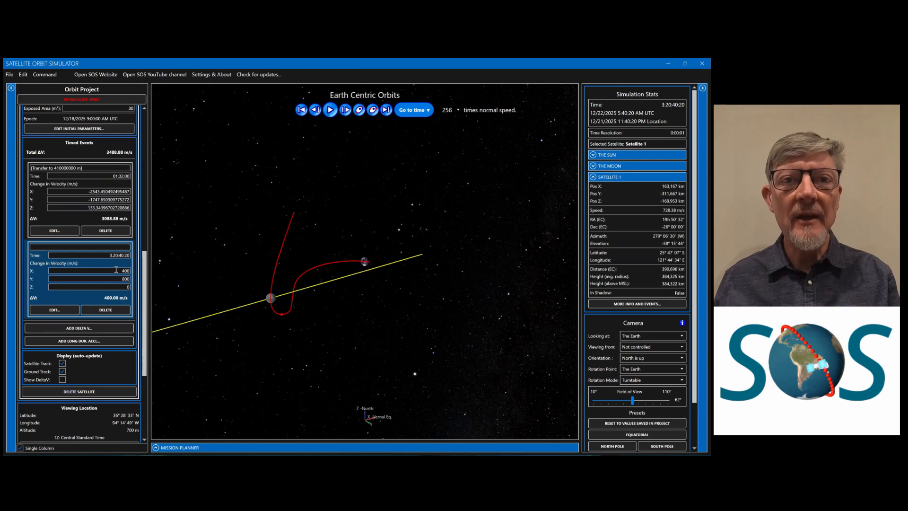
key(Tab)
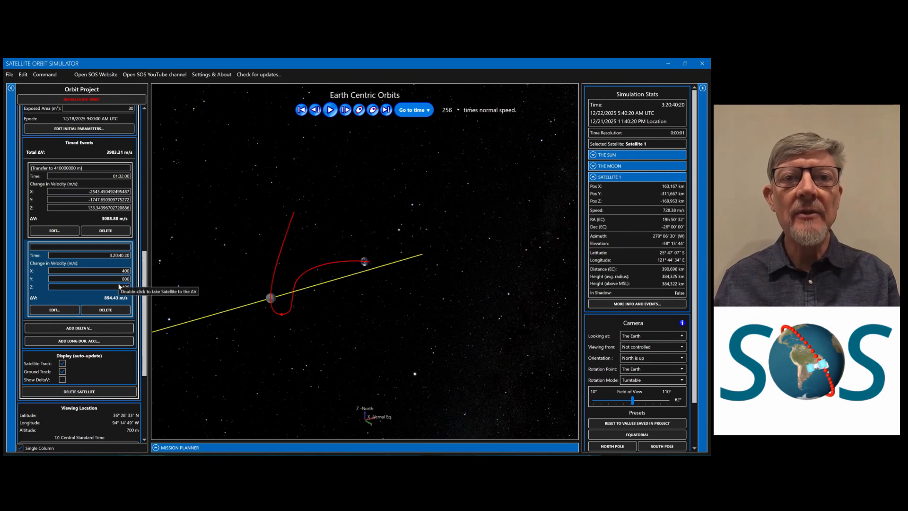
key(Tab)
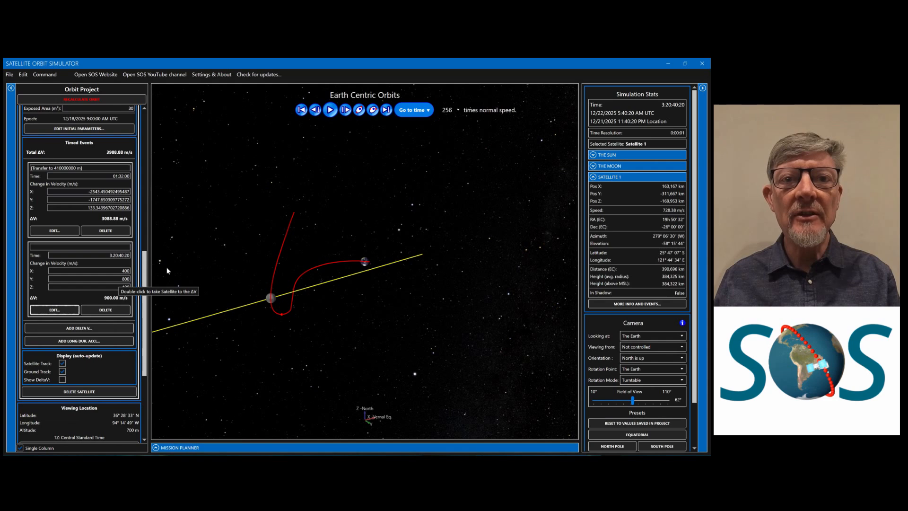
Step: Extend the simulation time span to 8.12:00:00 and recalculate the orbit to view the new trajectory
scroll(108, 222, up, 10)
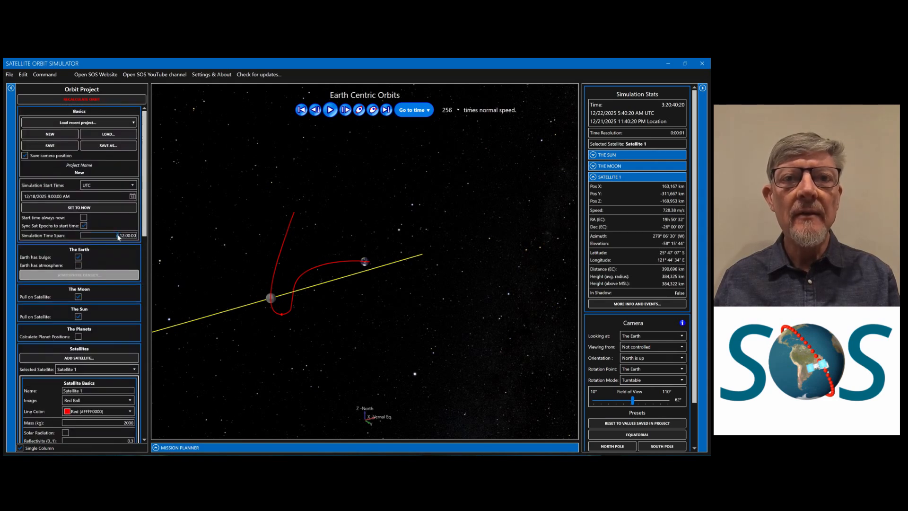
click(88, 100)
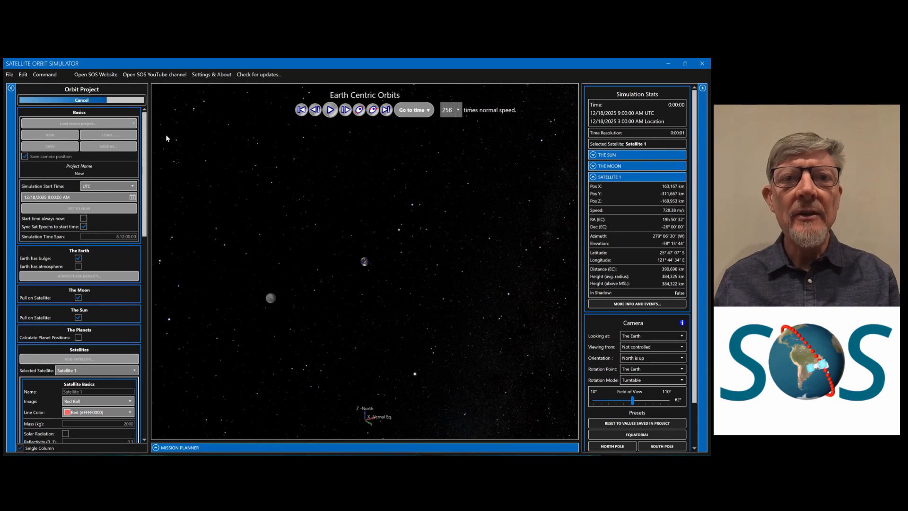
drag(416, 300, 445, 319)
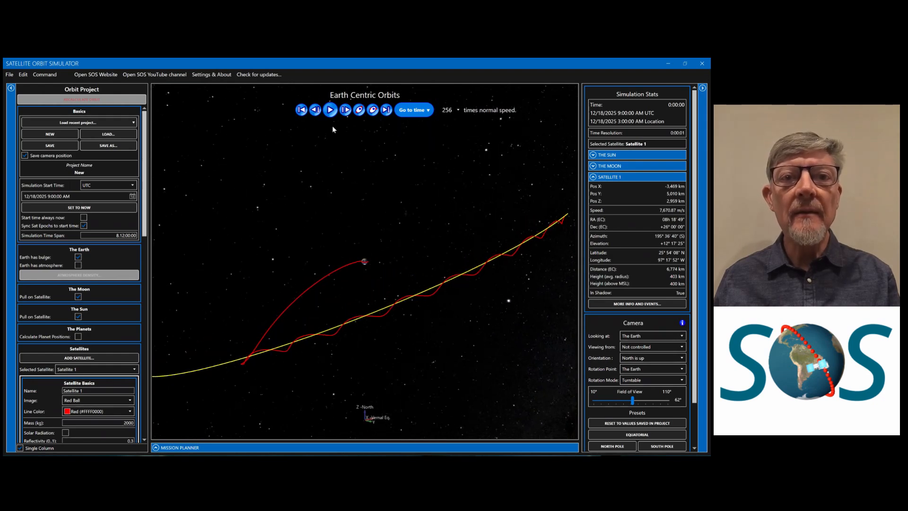
Step: Play the simulation through to its end at 98304 times normal speed
click(331, 111)
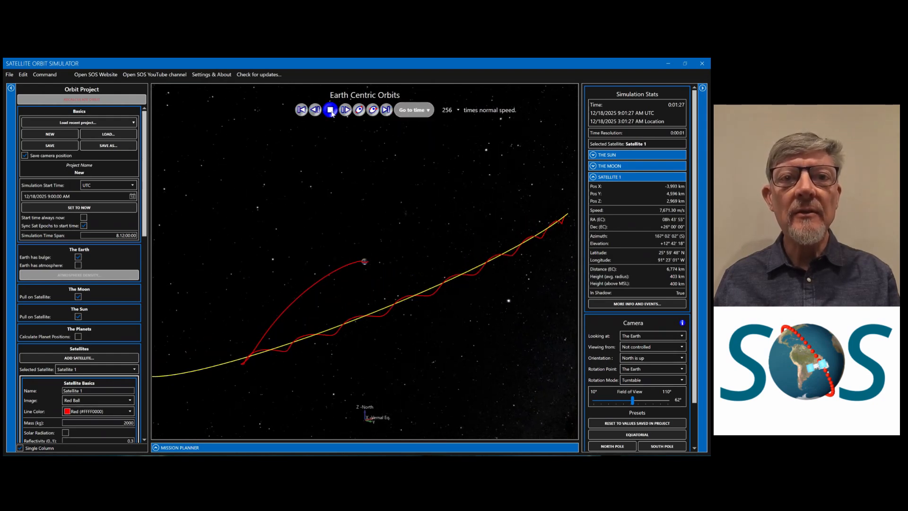
click(458, 111)
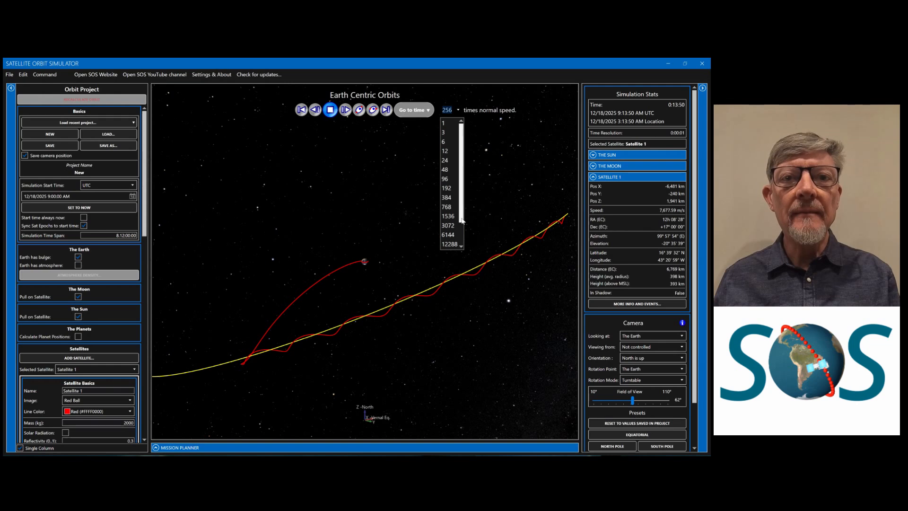
click(450, 244)
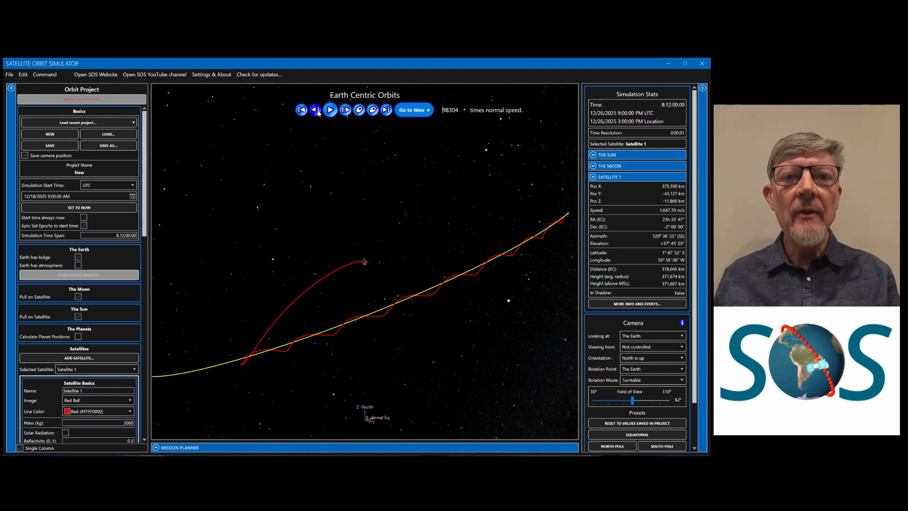
Step: Slow playback to 49152 times normal speed, replay the satellite's motion along the Moon's orbit, and return to the simulation start
click(465, 110)
click(447, 235)
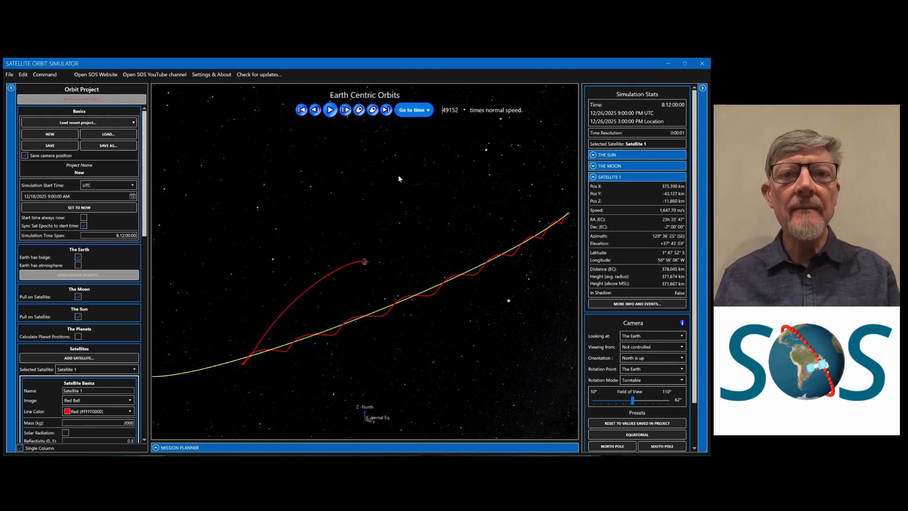
click(331, 110)
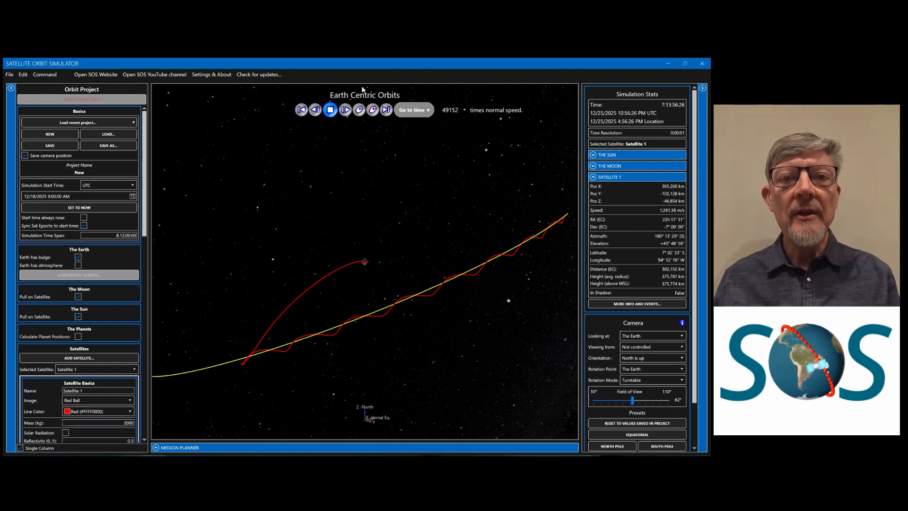
click(330, 111)
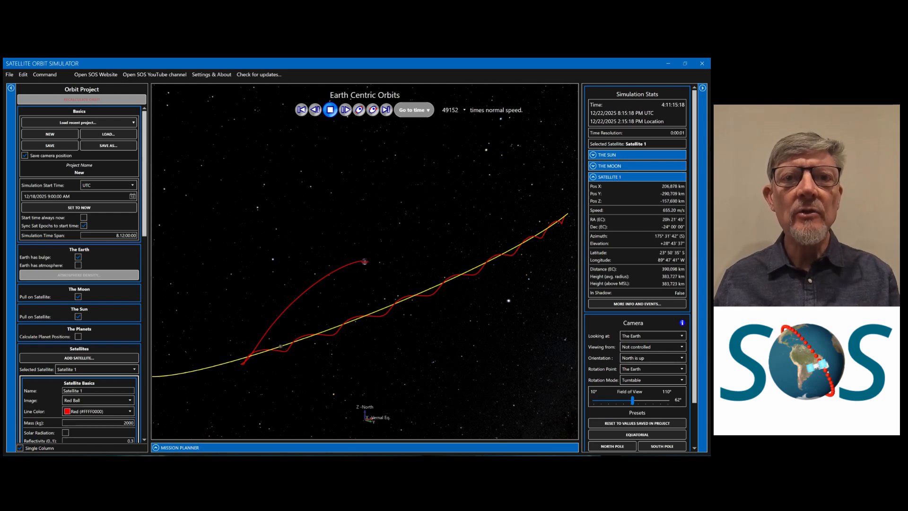
click(330, 110)
click(301, 110)
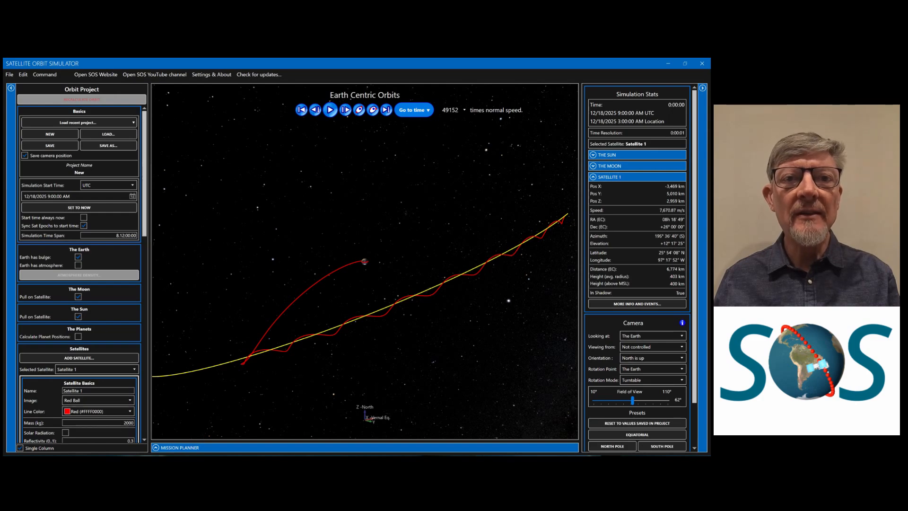